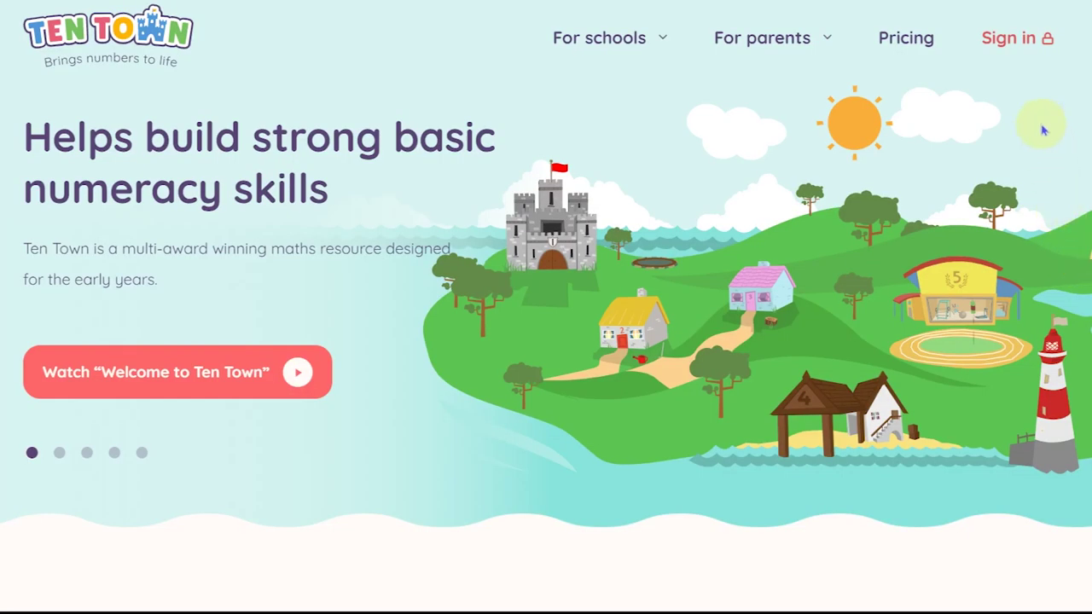
Step: Log in to the school account with the username Newschool and the account password
left_click(1023, 39)
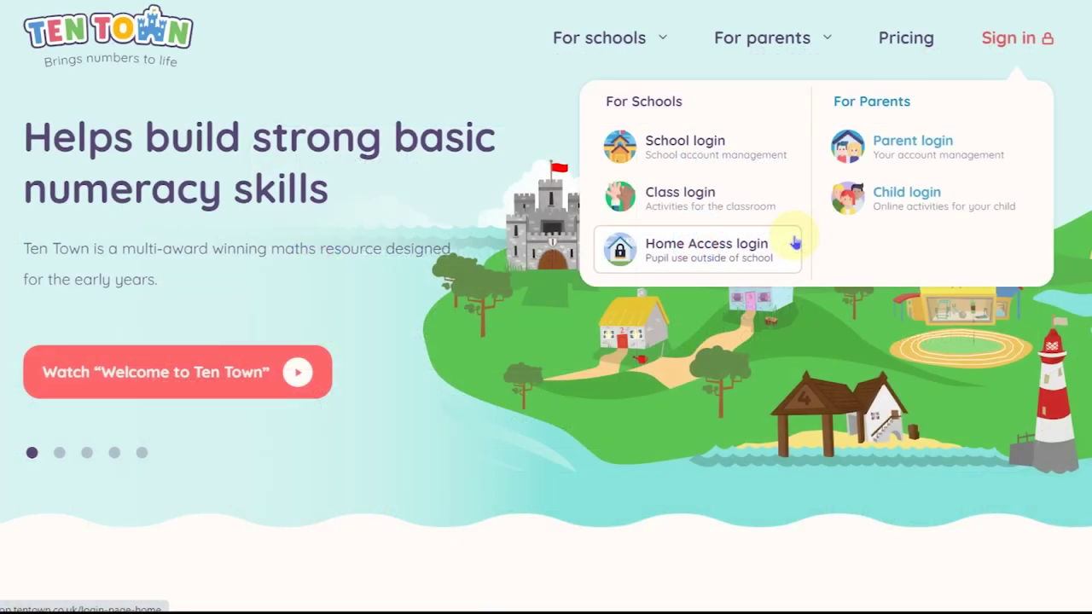
left_click(777, 142)
type("Newschool")
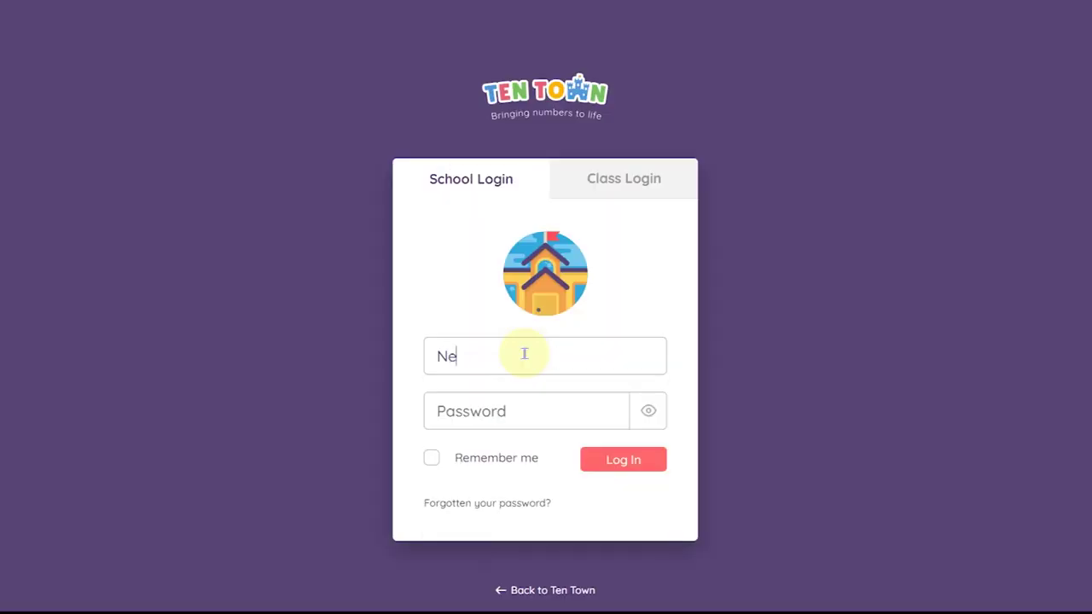
left_click(523, 413)
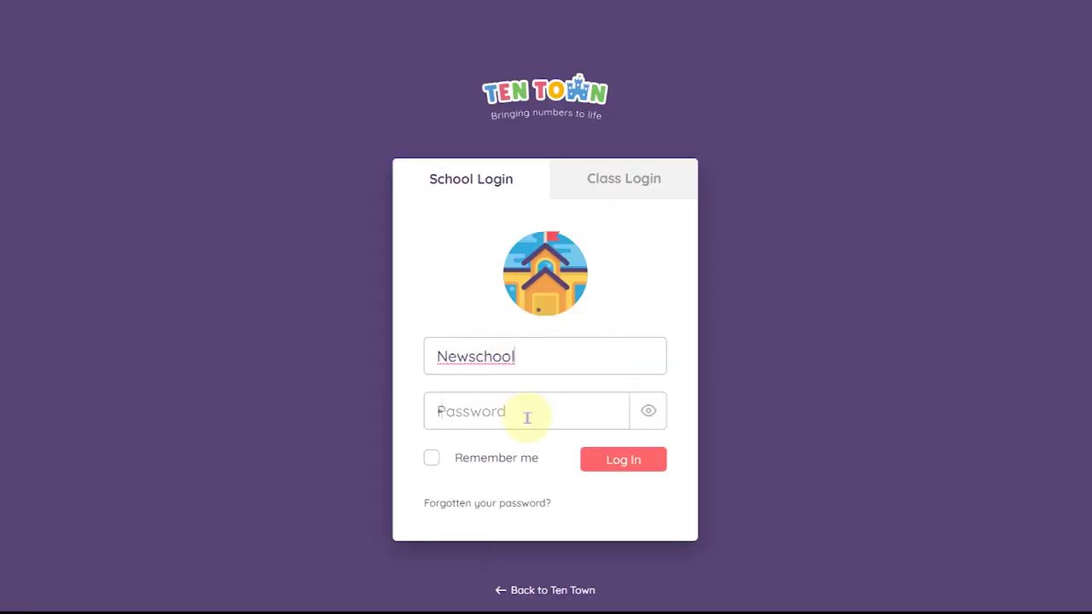
type("********")
left_click(619, 464)
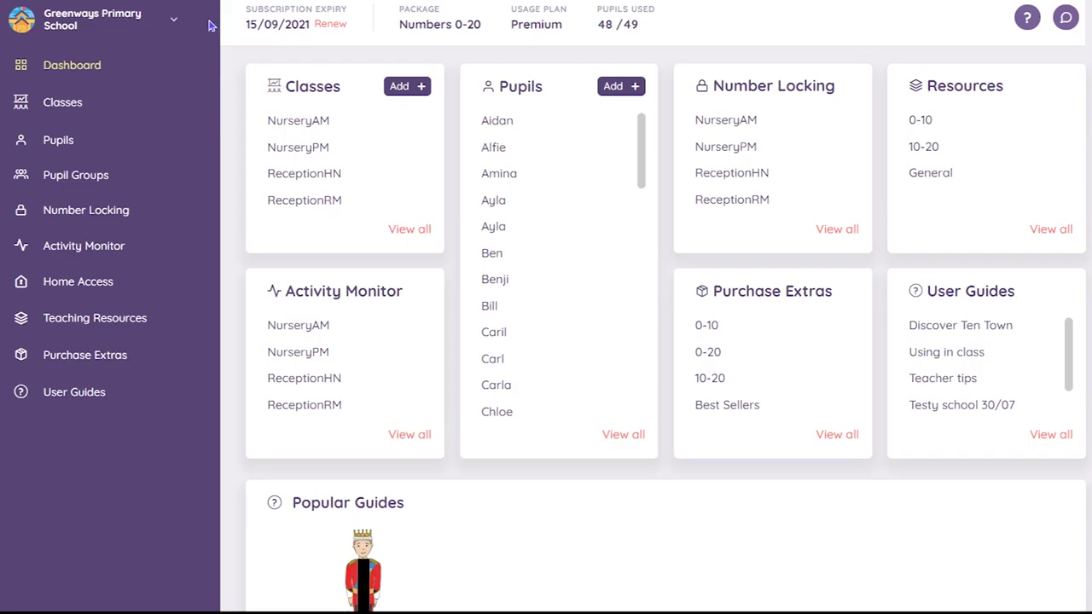
Step: Open the school's account details and its password change option
left_click(181, 22)
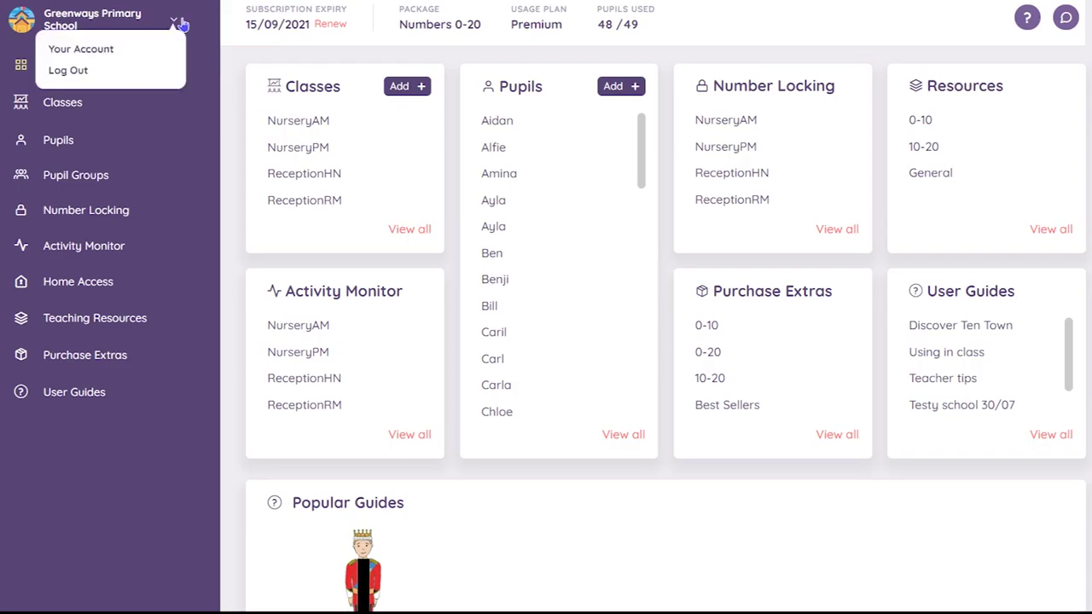
left_click(101, 52)
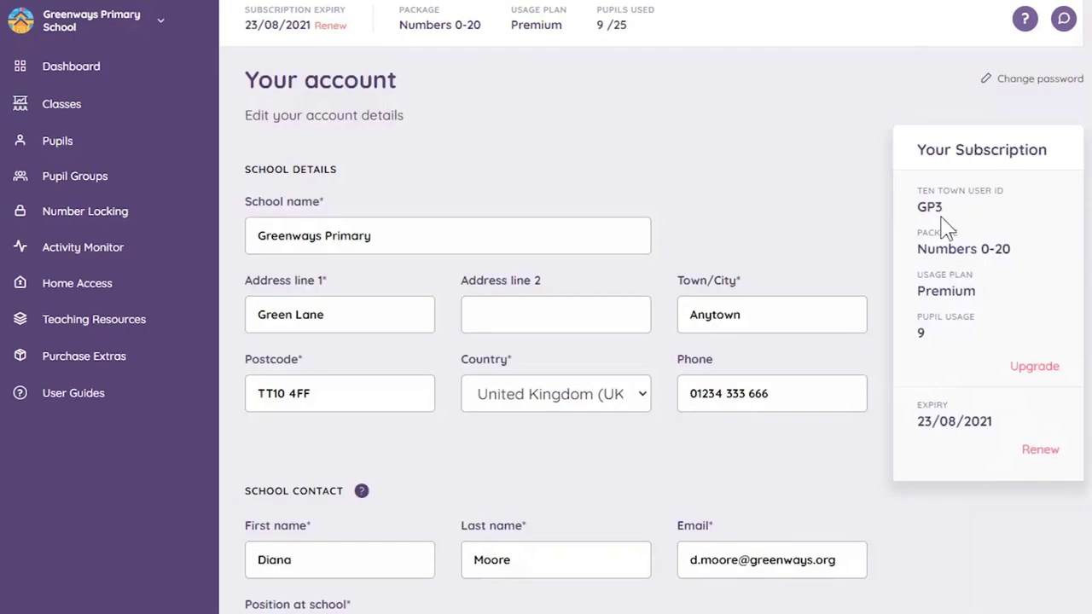
left_click(988, 78)
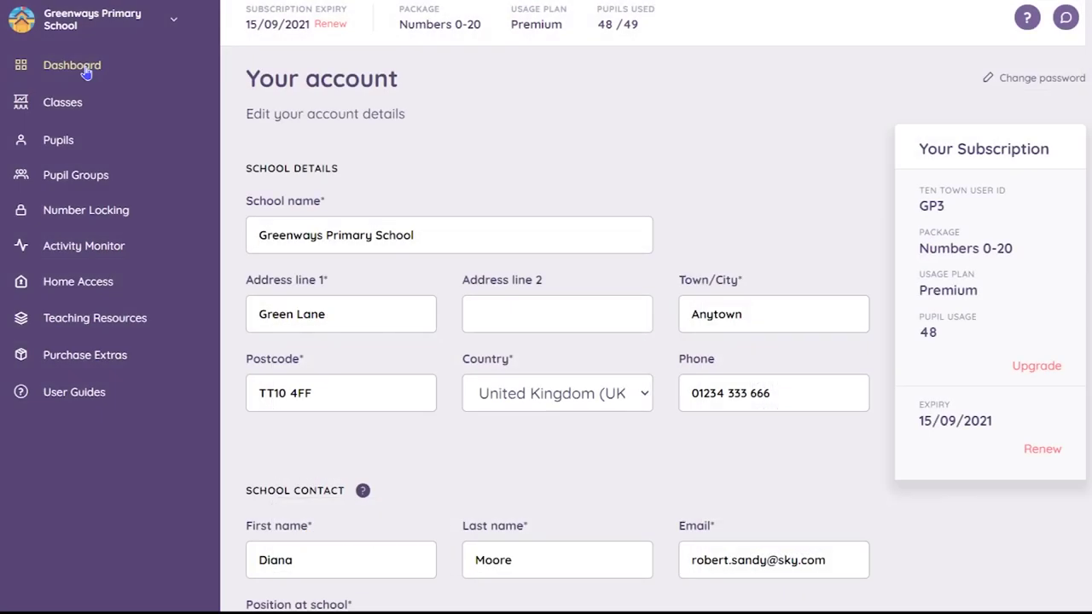
Step: Return to the dashboard, view all classes and launch the ReceptionRM class's online activities
left_click(86, 74)
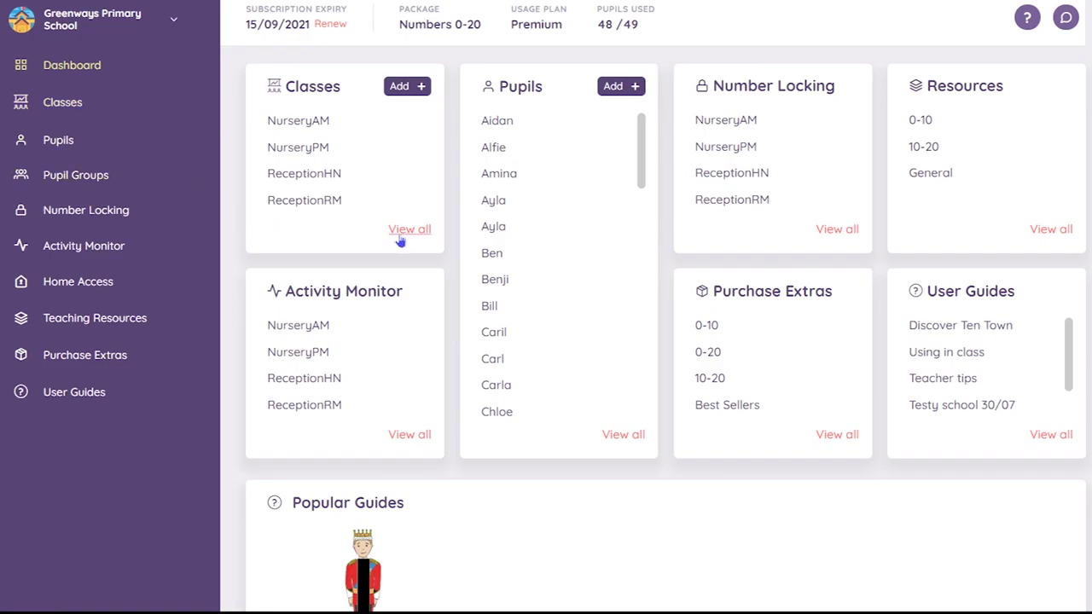
left_click(400, 238)
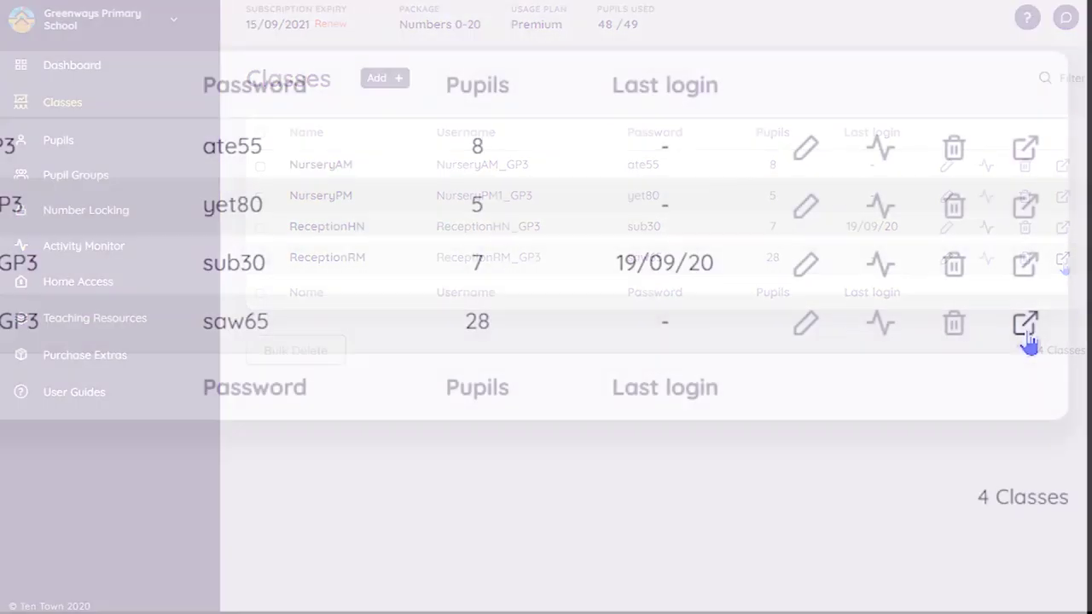
left_click(1063, 264)
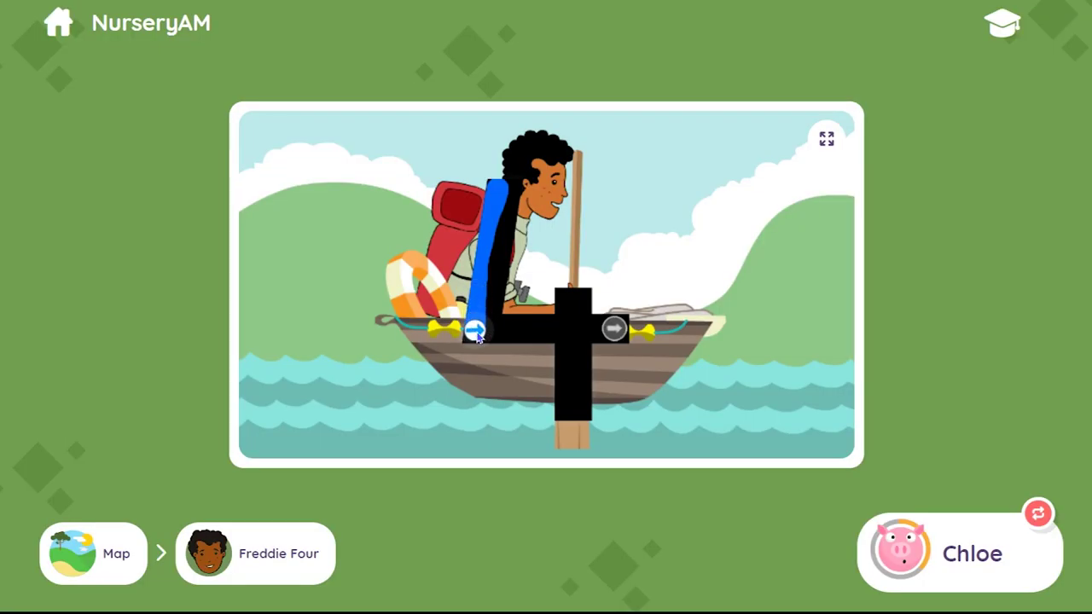
Step: Trace the horizontal stroke of the number 4 in the Freddie Four game and return to class management
left_click_drag(480, 326, 638, 329)
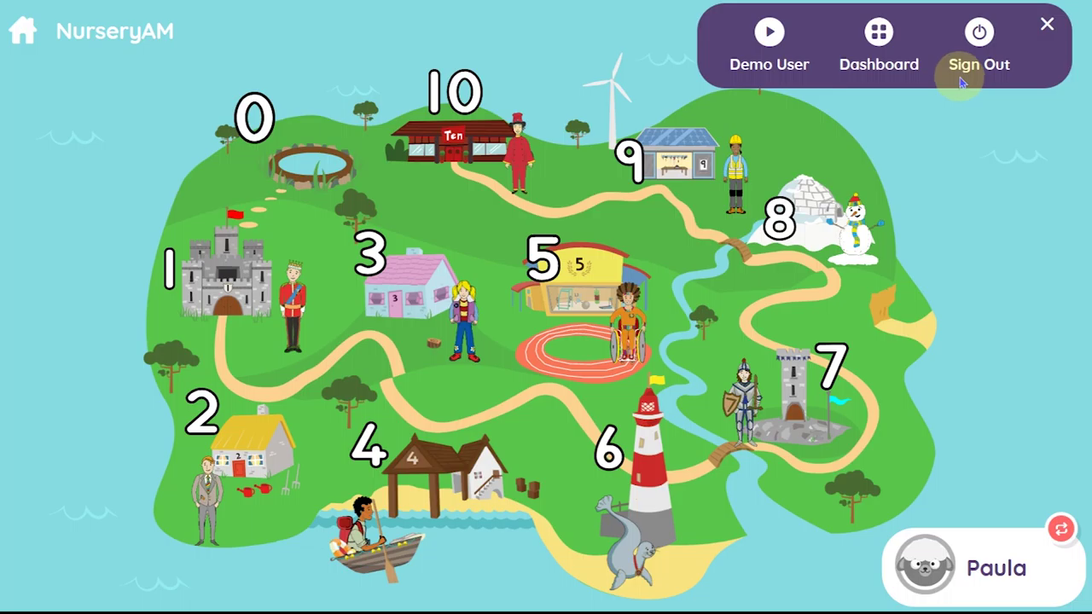
left_click(881, 34)
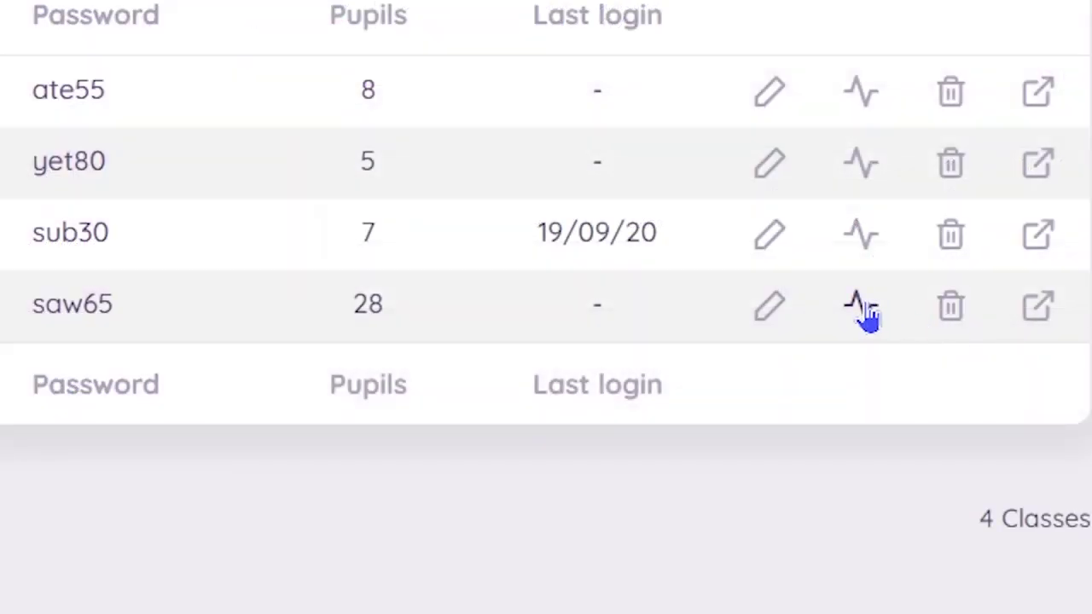
left_click(768, 307)
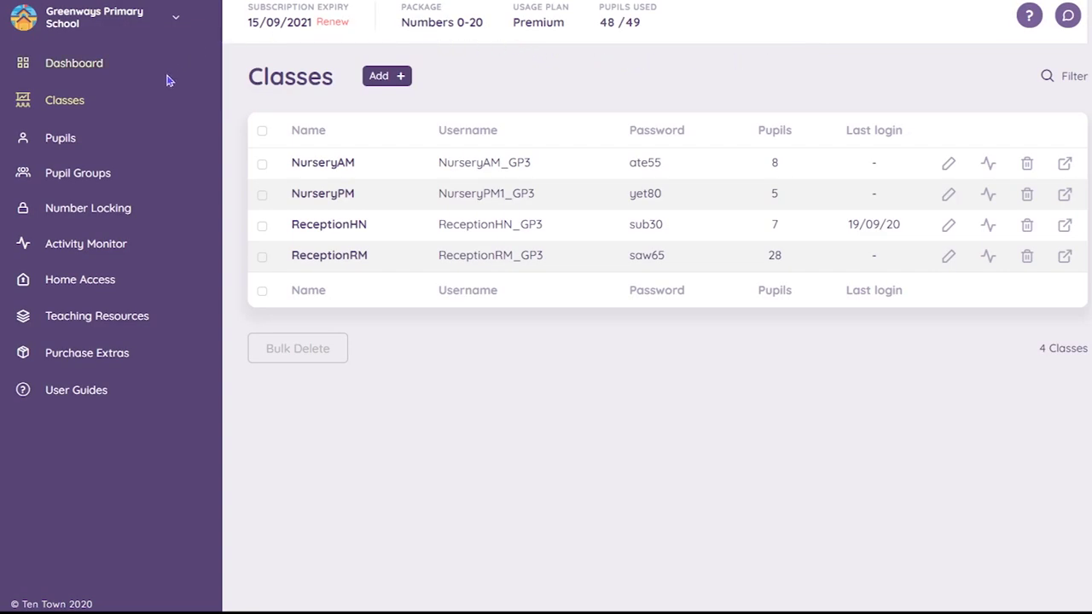
Step: Open Number Locking for NurseryAM, check the class choices and view both the 10-20 and 0-10 number ranges
left_click(112, 219)
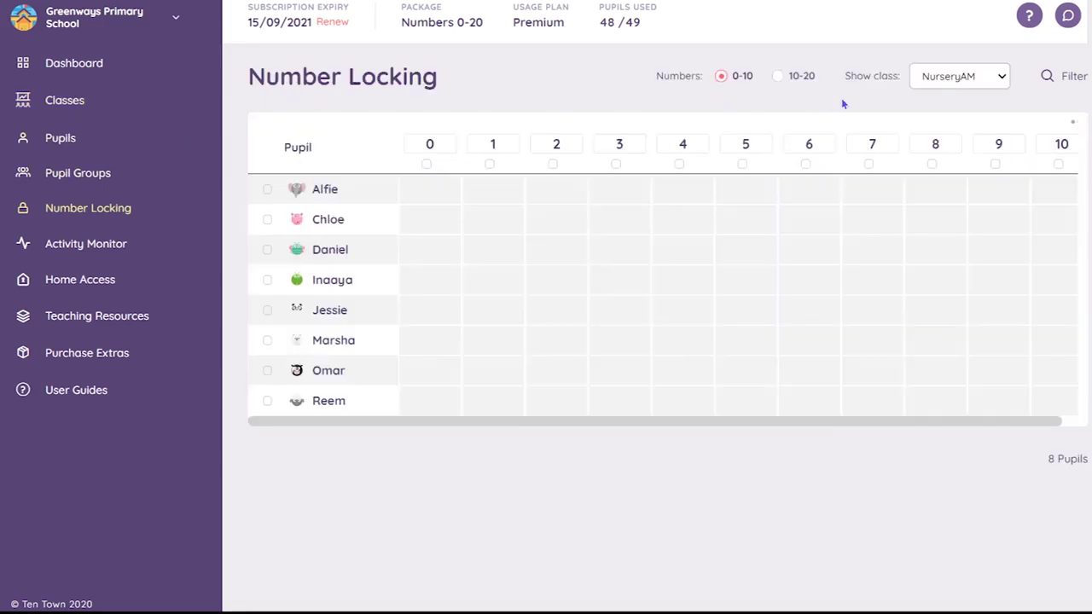
left_click(1007, 81)
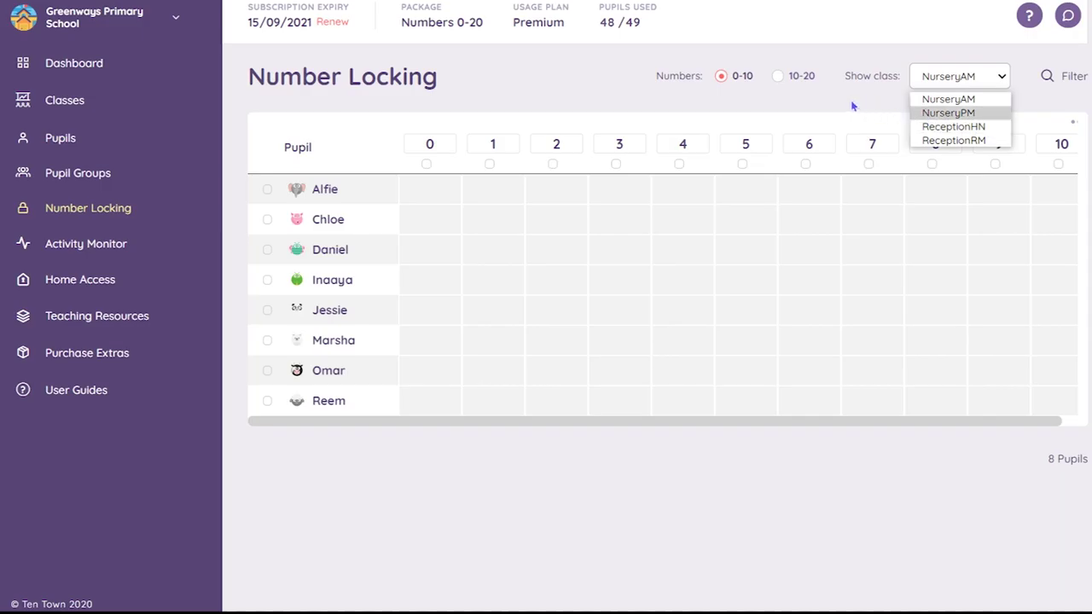
left_click(778, 79)
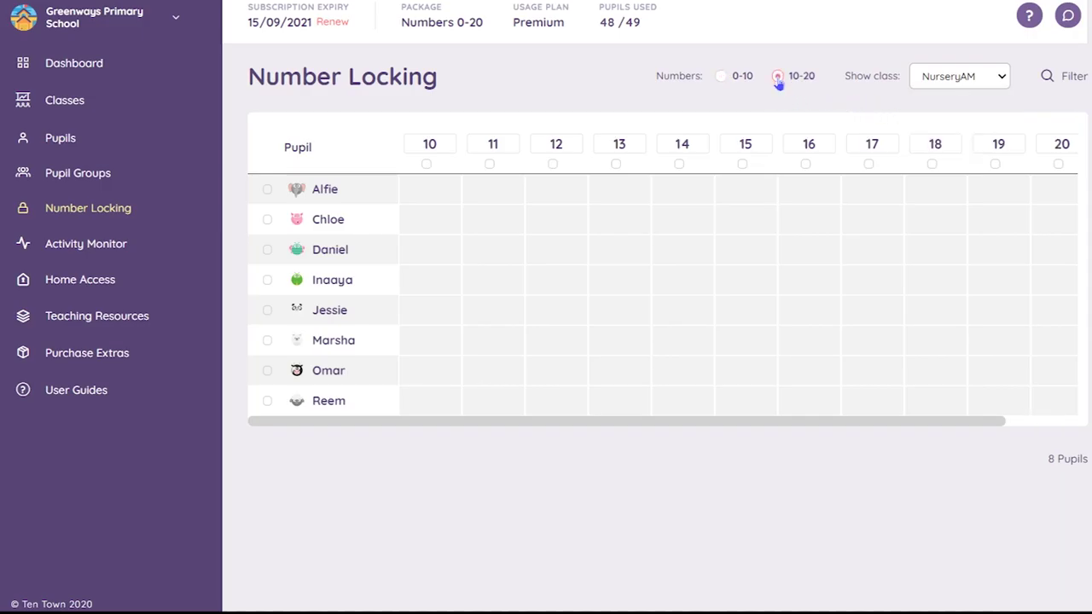
left_click(721, 78)
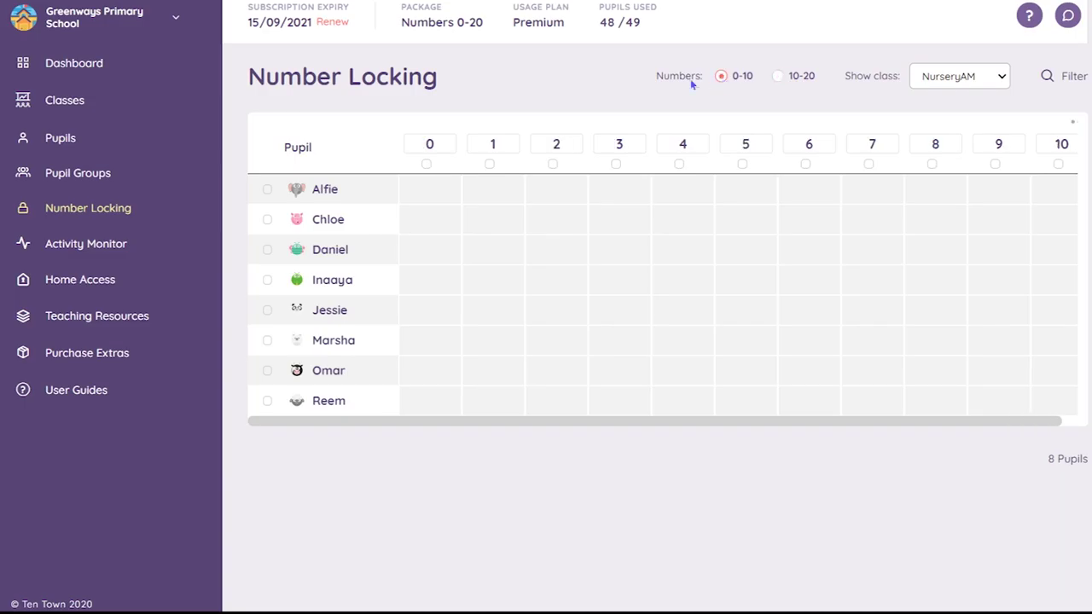
Step: Lock number 0 for all NurseryAM pupils, every number for the first pupil, 2 for the third and 3 for the fourth
left_click(426, 165)
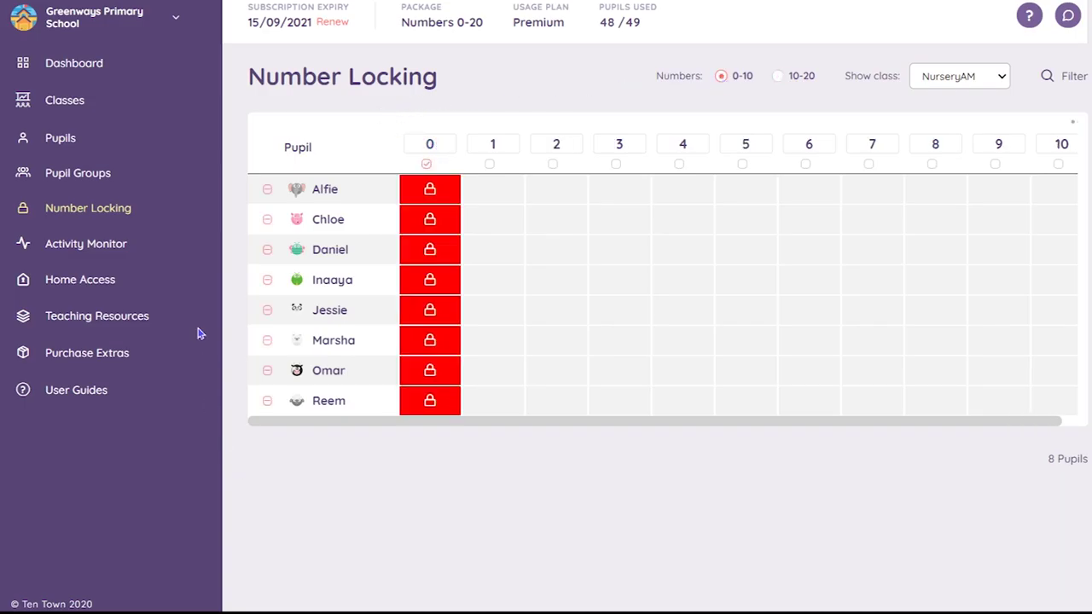
left_click(266, 189)
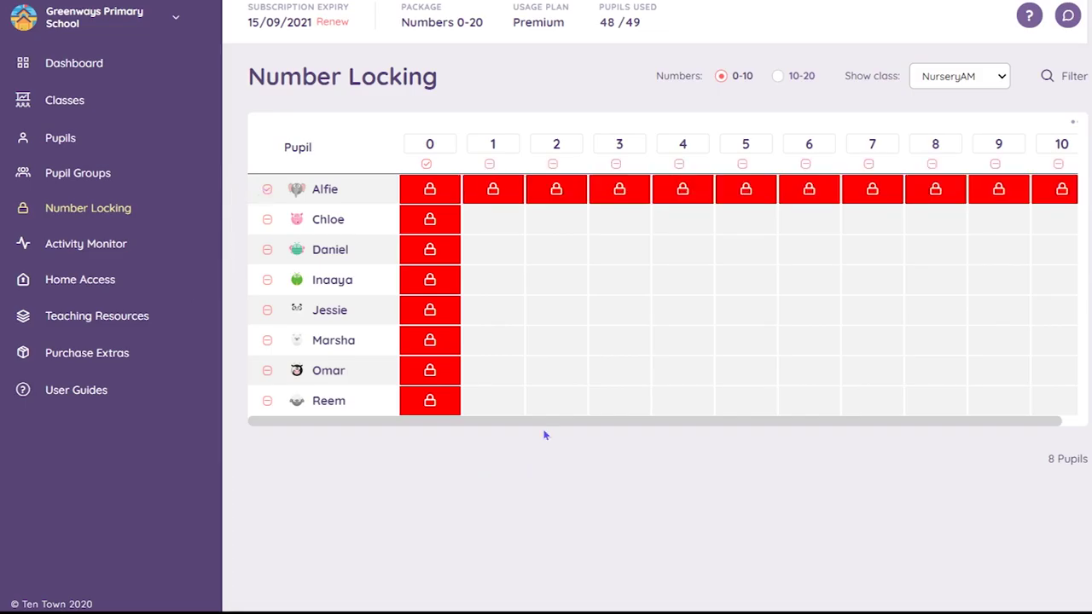
left_click(562, 258)
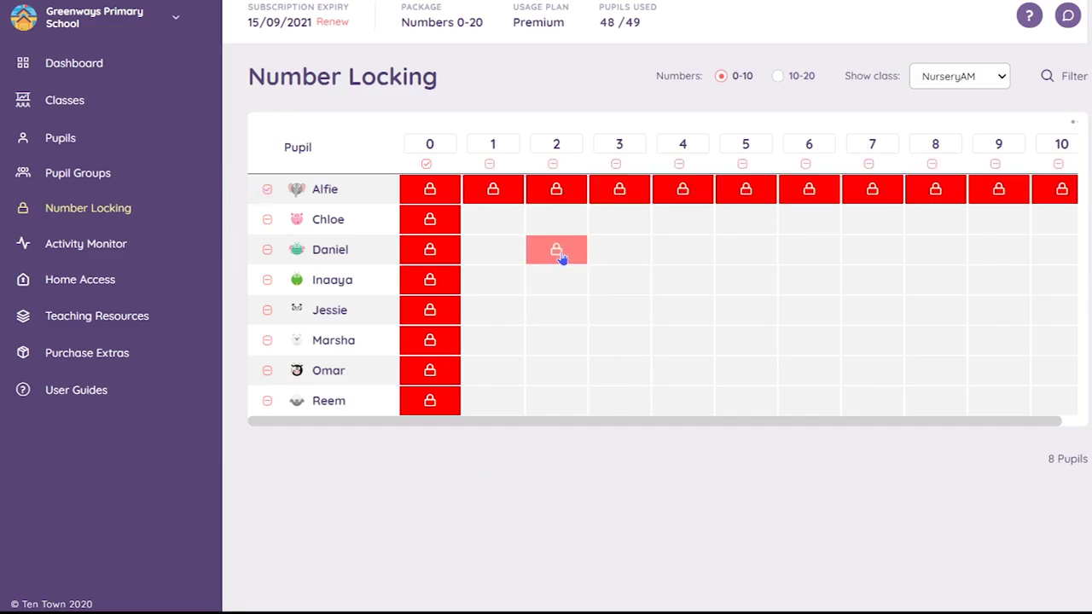
left_click(615, 284)
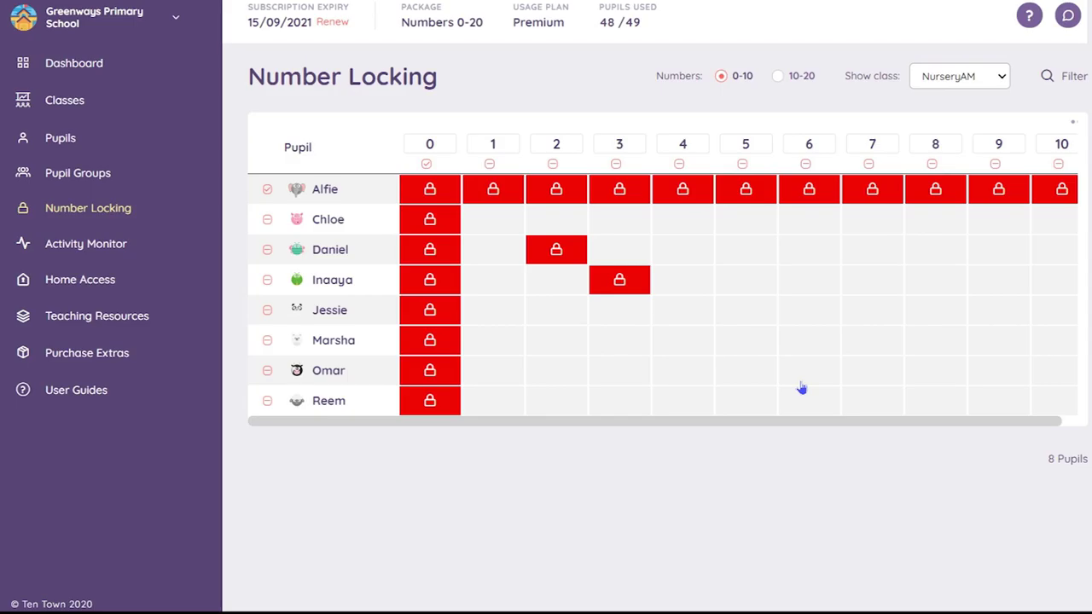
Step: Unlock all numbers for every pupil in NurseryAM
left_click(1062, 122)
left_click(1032, 176)
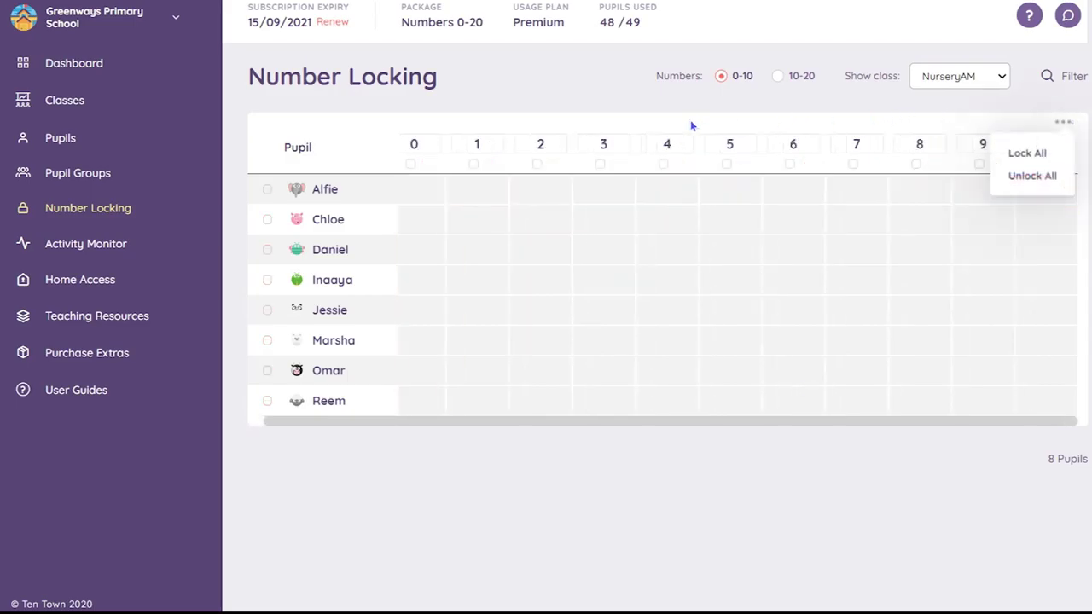
Step: Lock the Sets and More/Less activities of number 1 (King One) for all NurseryAM pupils
left_click(475, 144)
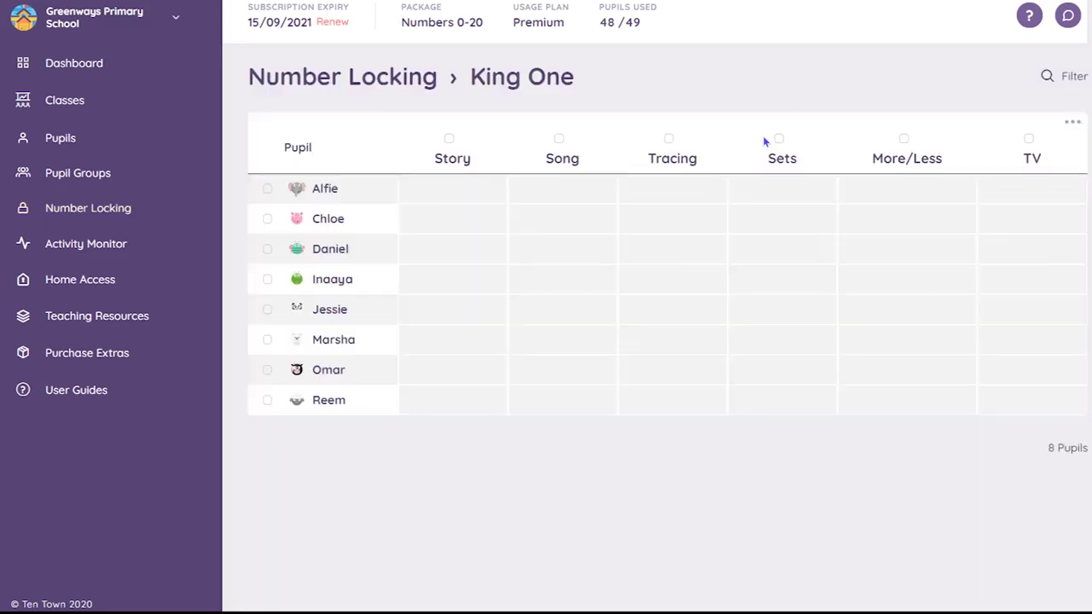
left_click(779, 139)
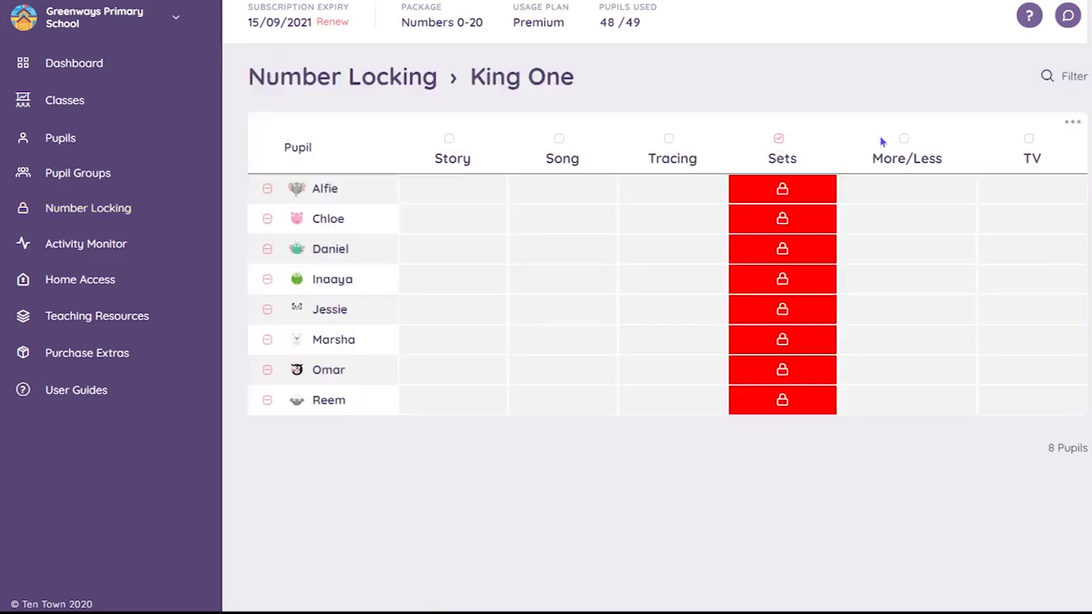
left_click(903, 139)
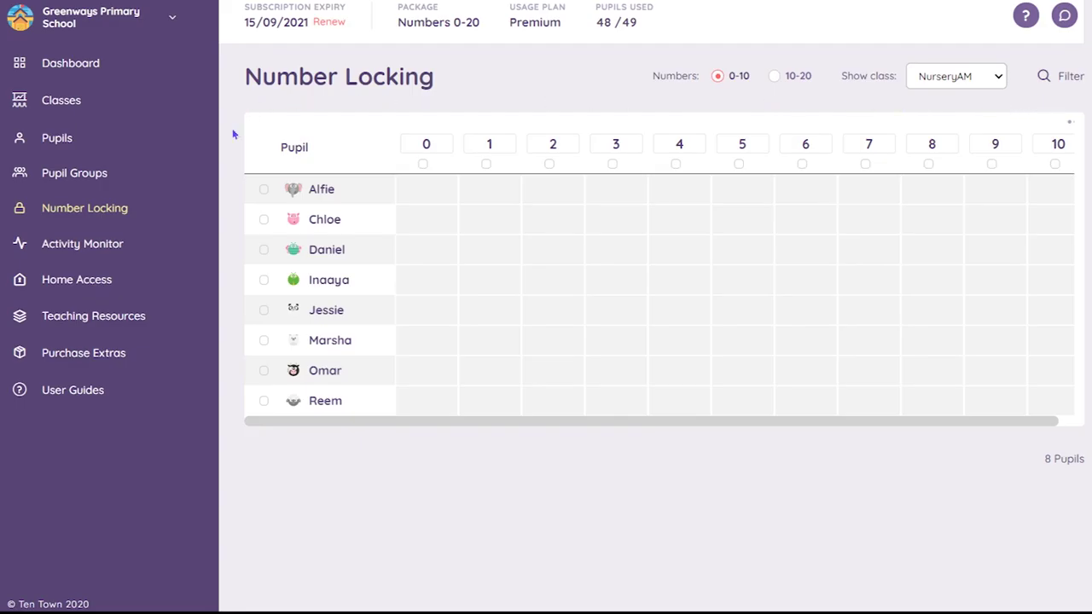
Step: Open the NurseryAM activity monitor and view the details of the first pupil's King One level 1 number tracing results
left_click(89, 247)
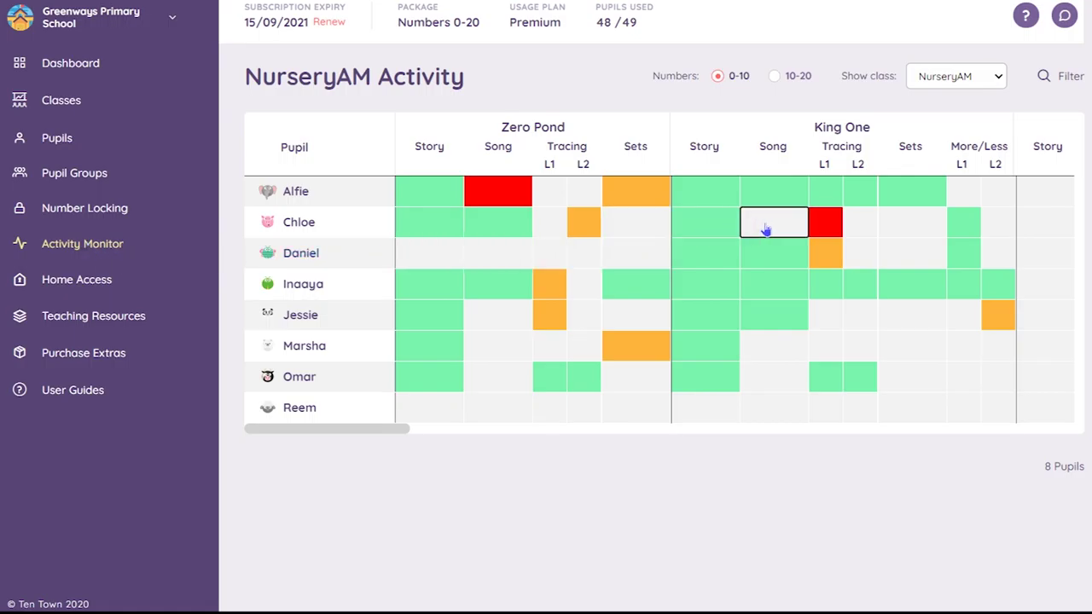
left_click(825, 196)
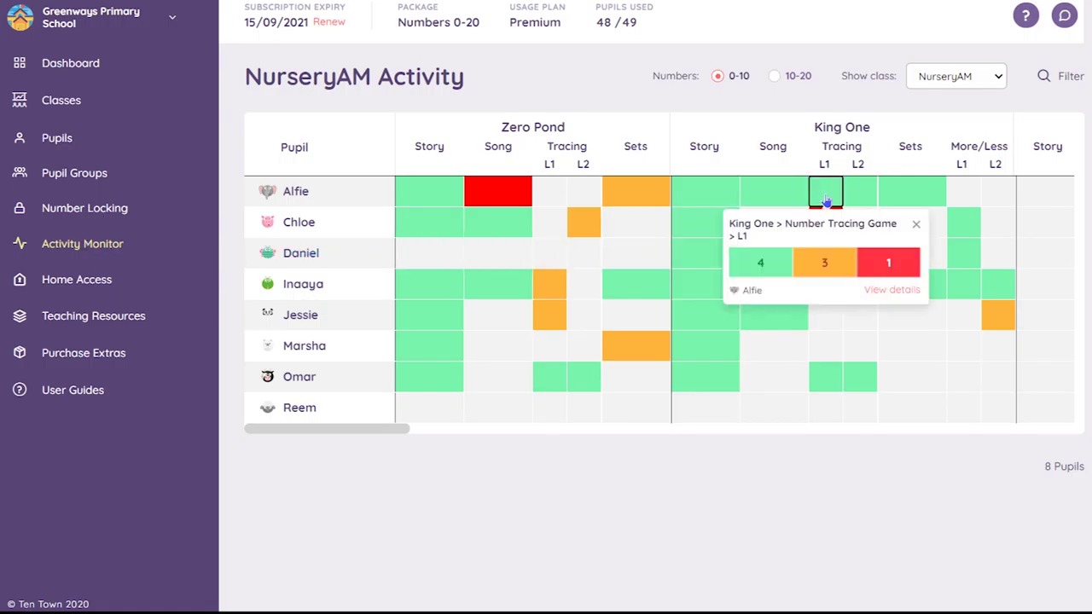
left_click(882, 294)
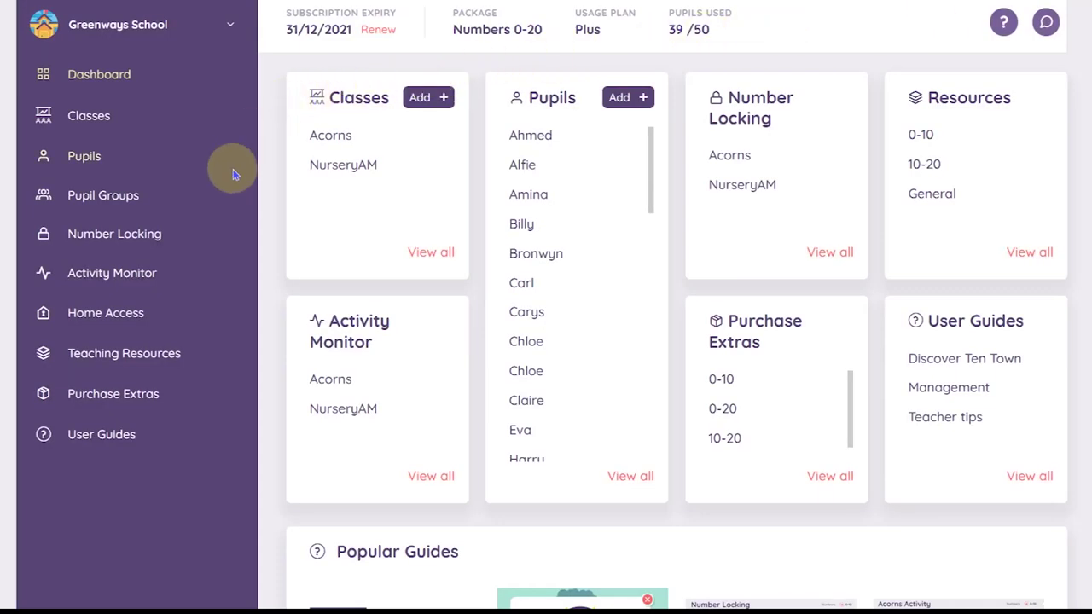
Step: Open the Home Access page and examine the Premium upgrade and parent discount code information
left_click(118, 321)
scroll(308, 283, "down", 1)
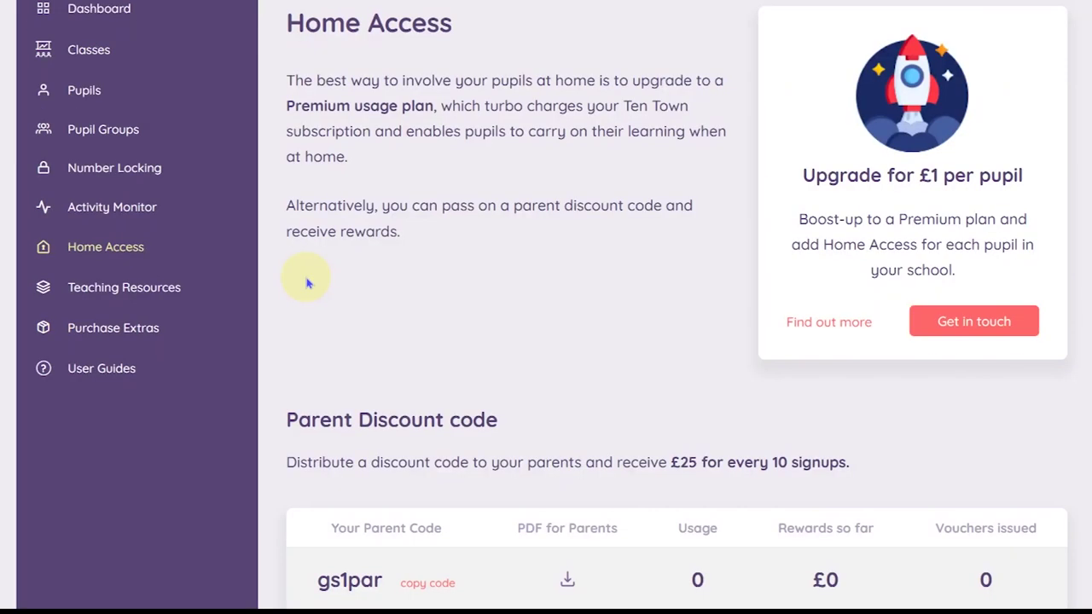